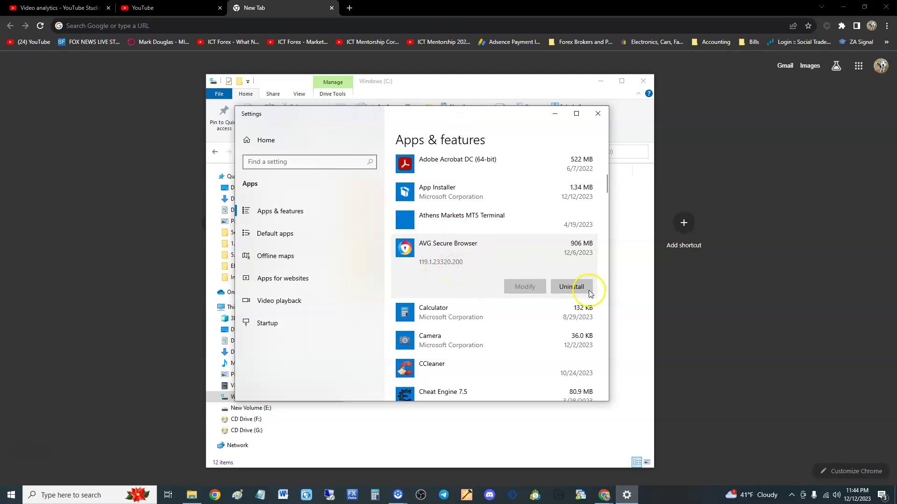
Try uninstalling AVG Secure Browser from Apps & features twice; each attempt fails with a missing setup.exe error.
left_click(571, 287)
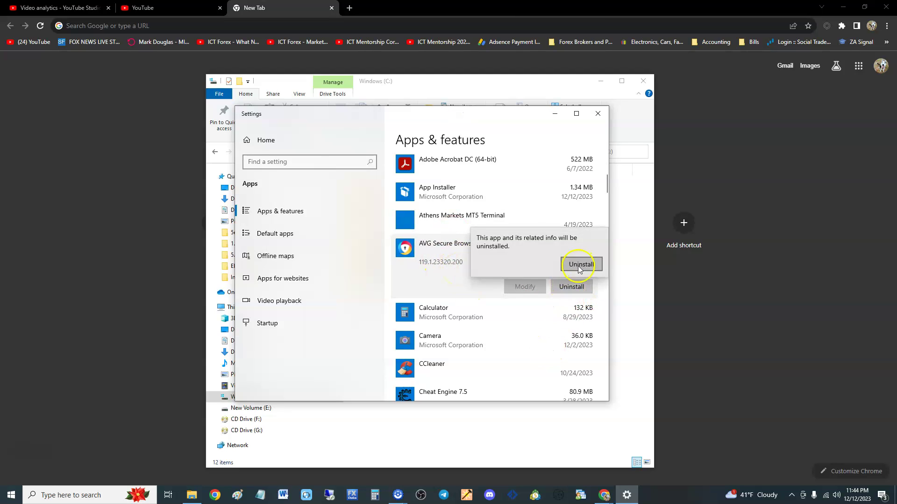
left_click(581, 264)
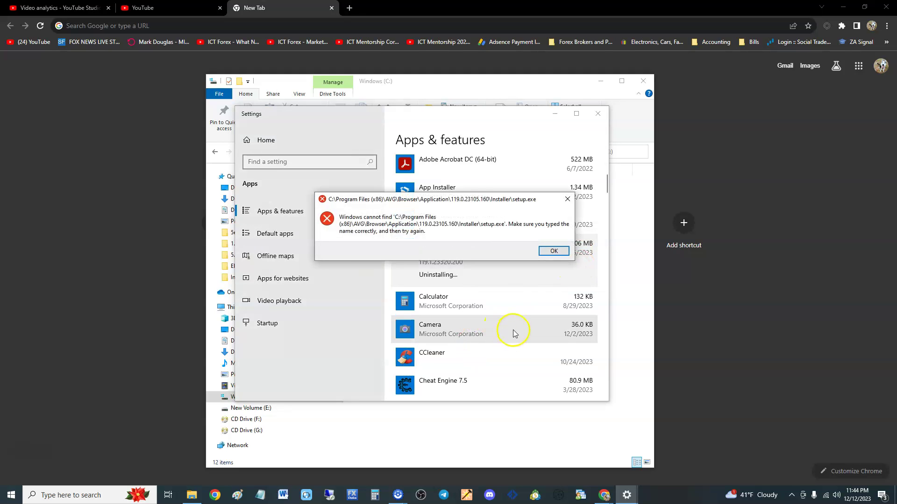
left_click(555, 252)
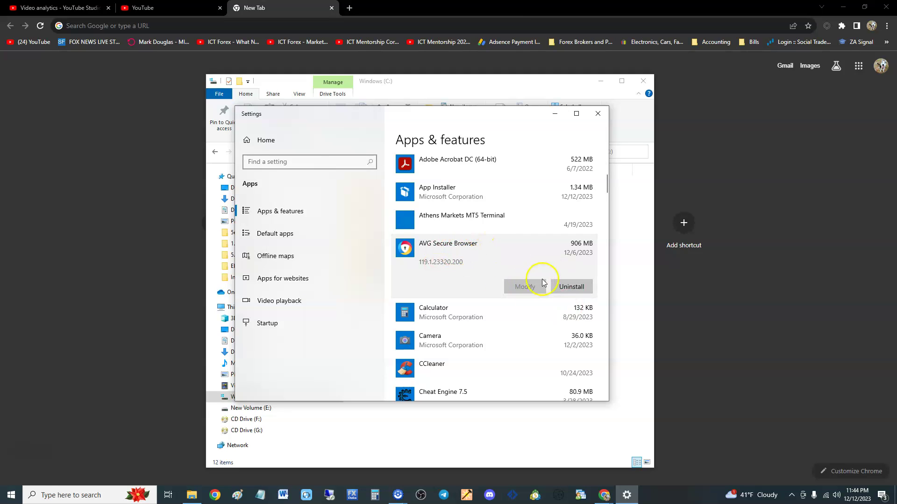
left_click(565, 286)
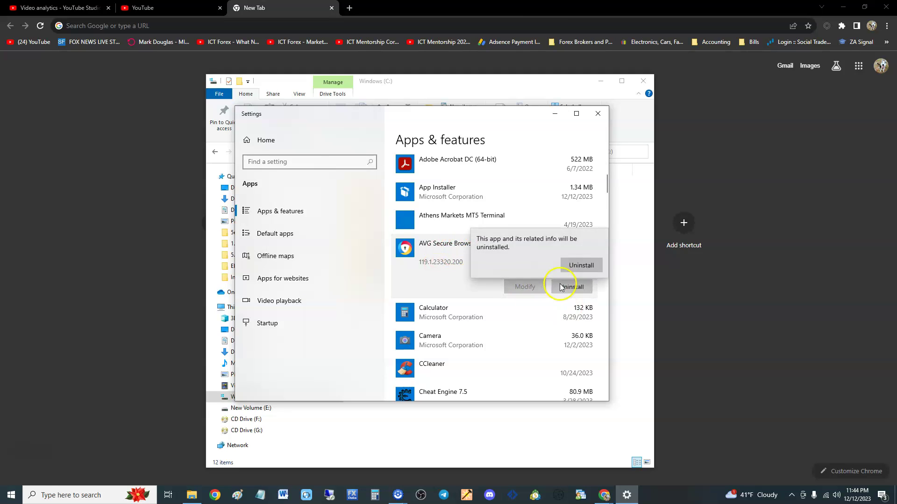
left_click(578, 263)
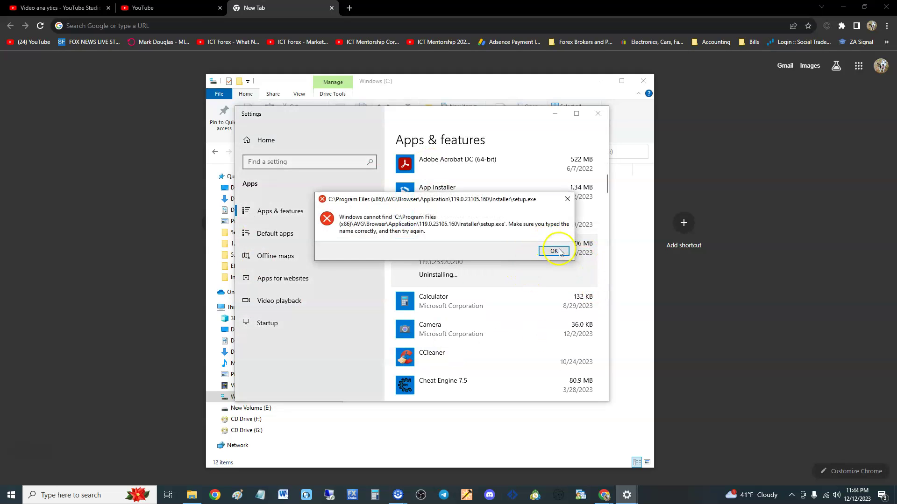
left_click(553, 252)
In File Explorer, run AVGBrowserUninstall.exe from C:\Program Files (x86)\AVG\Browser.
left_click(198, 496)
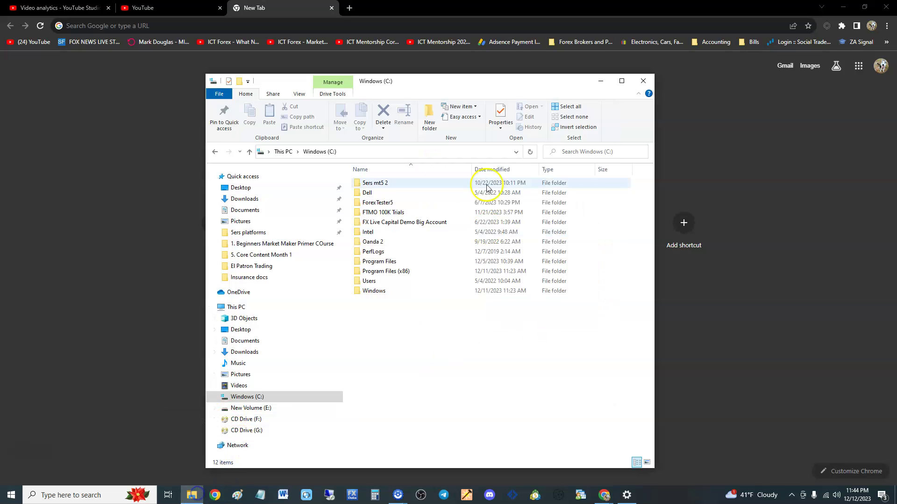
left_click_drag(405, 83, 463, 73)
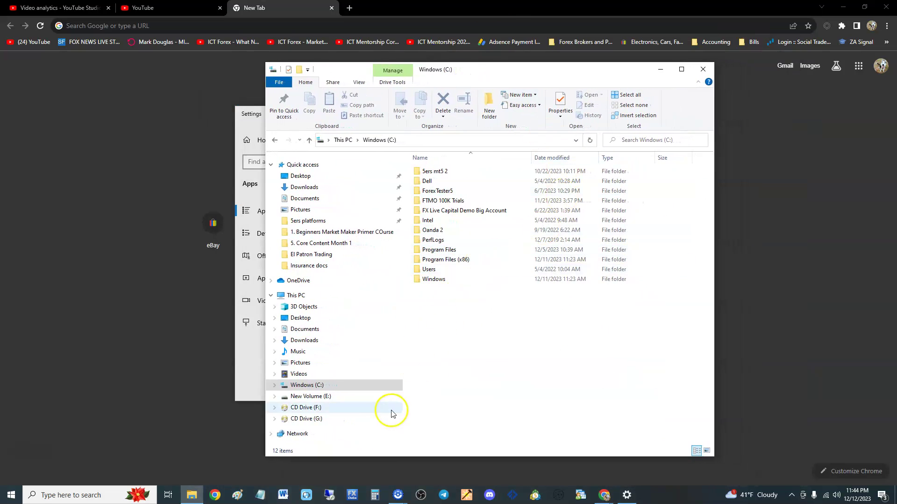
left_click(312, 387)
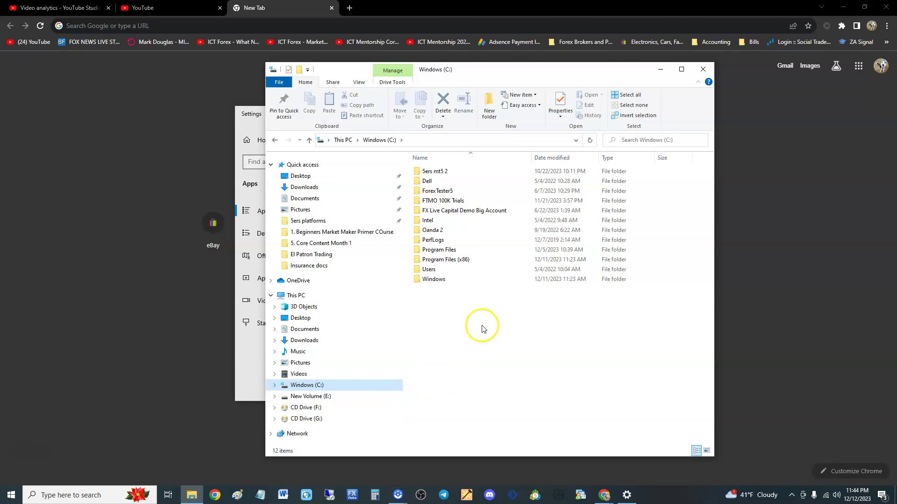
double_click(453, 261)
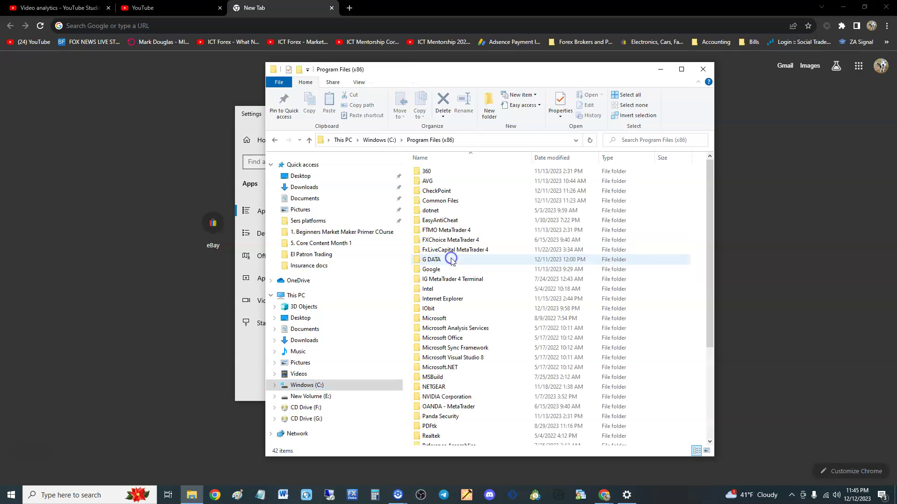
double_click(430, 183)
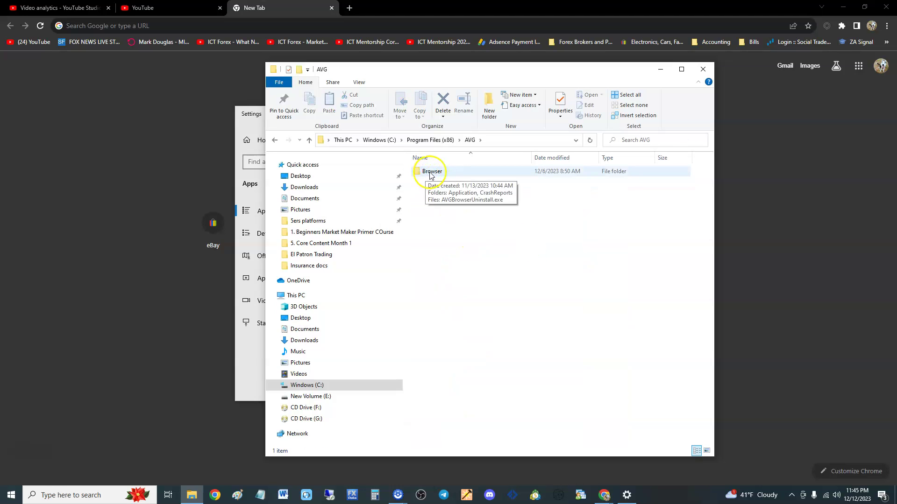
double_click(425, 172)
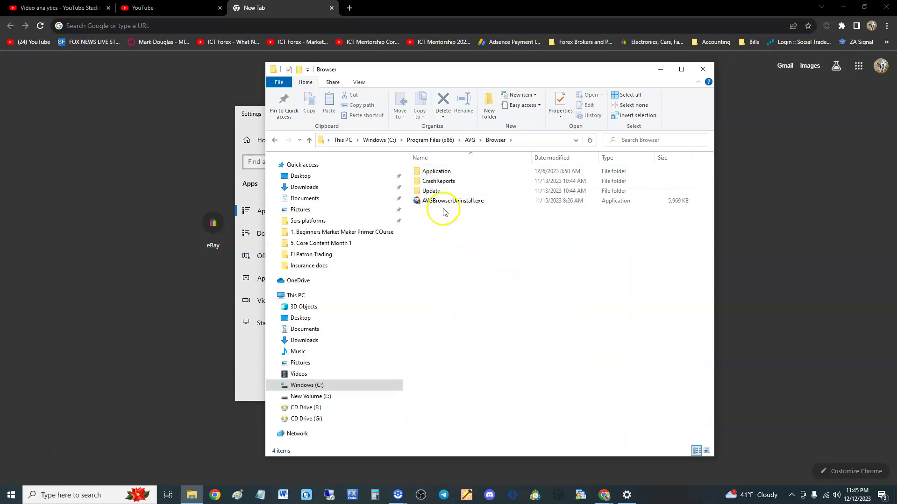
double_click(471, 204)
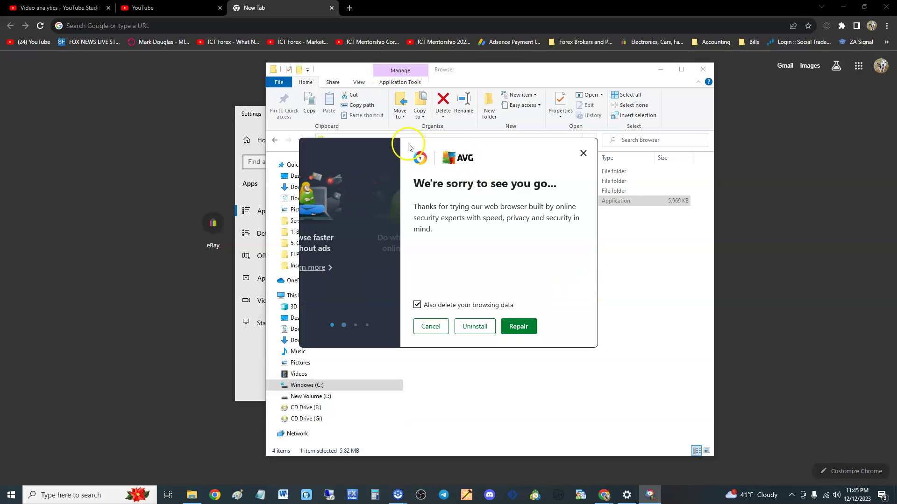
Shift the 'We're sorry to see you go' dialog left, beside the Browser folder's files.
left_click_drag(413, 154, 189, 116)
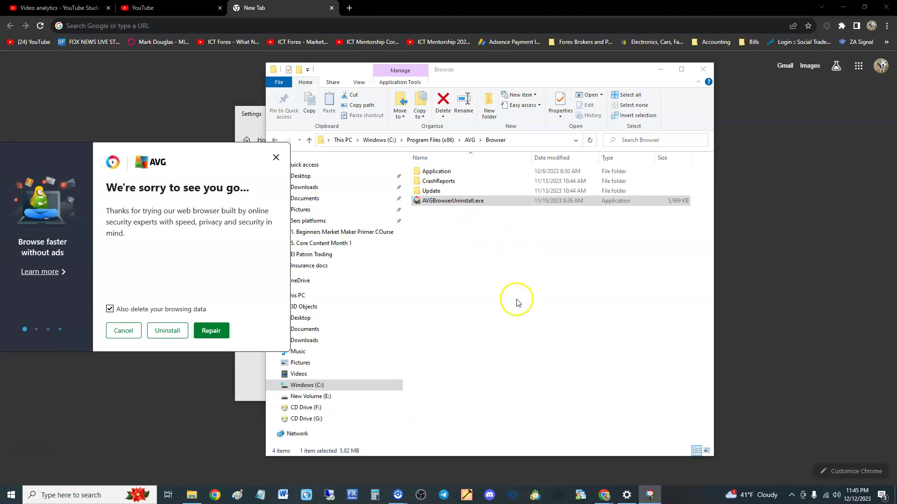
left_click_drag(522, 309, 414, 154)
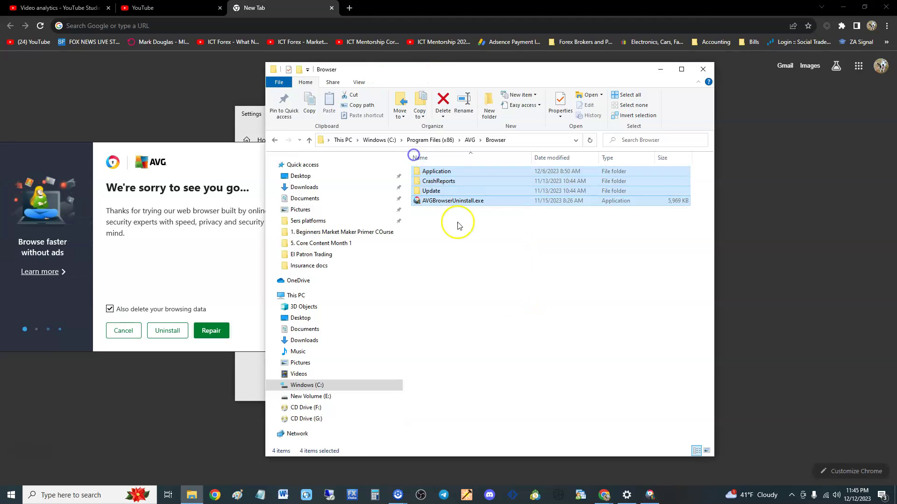
right_click(440, 185)
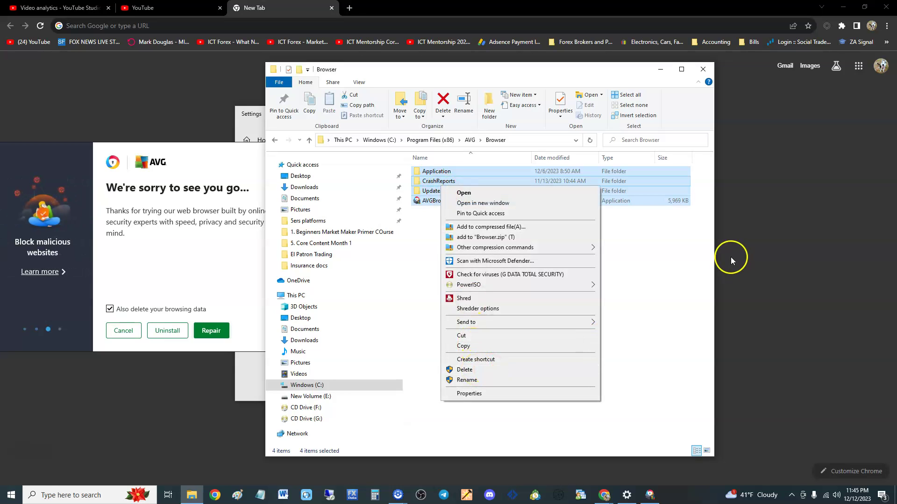
left_click(642, 253)
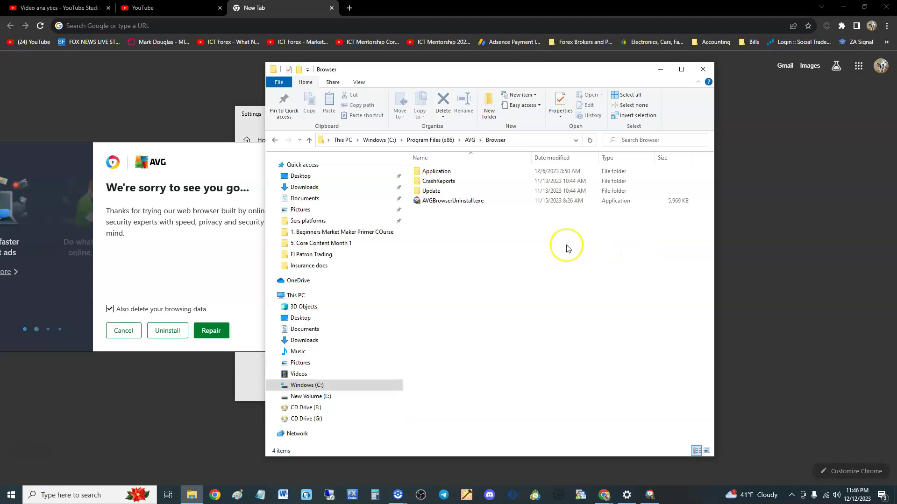
Recentre the AVG dialog and uninstall the browser with 'Also delete your browsing data' kept ticked.
left_click(237, 156)
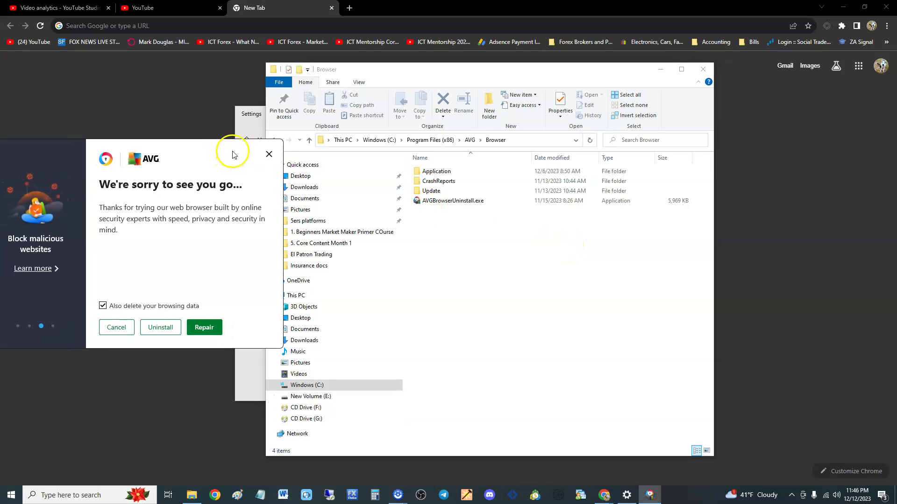
left_click_drag(234, 152, 490, 169)
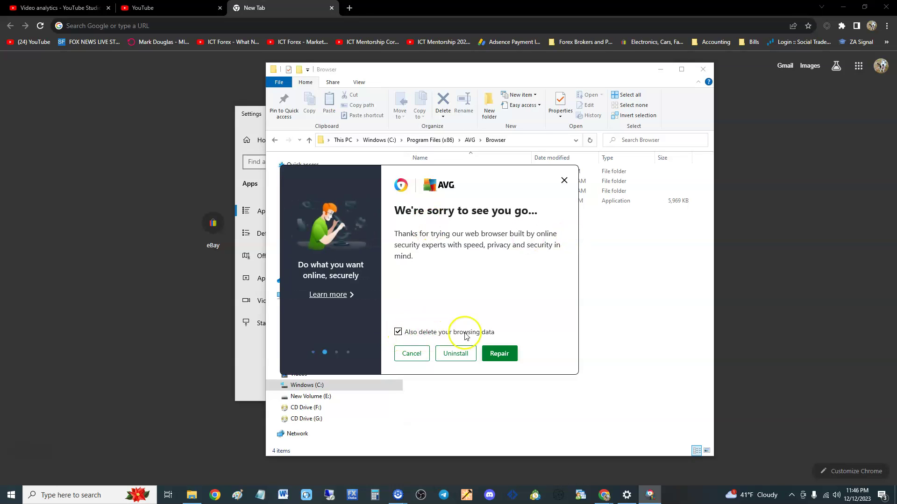
left_click(450, 356)
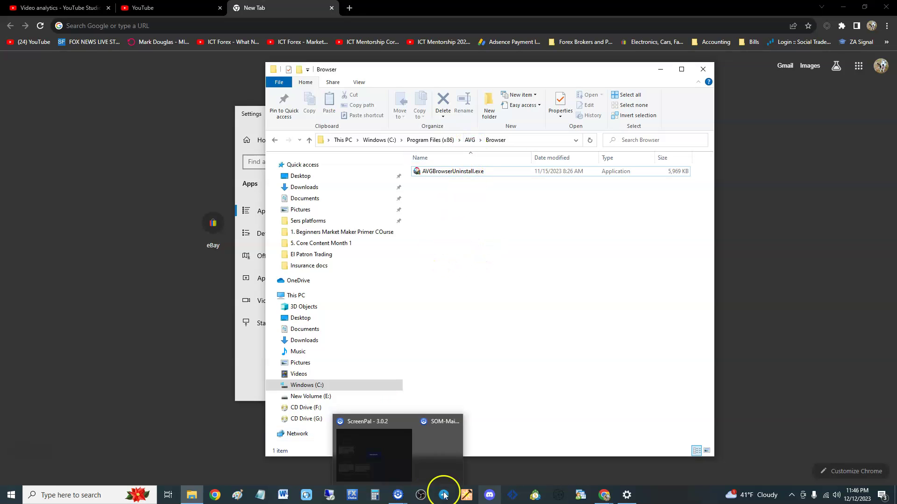
Scroll Apps & features to verify AVG Secure Browser is no longer listed, then close Settings.
left_click(626, 494)
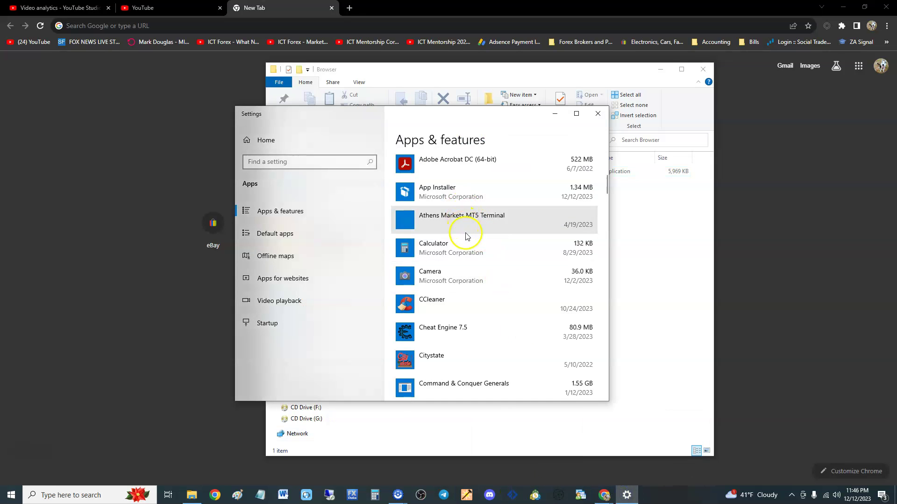
scroll(516, 283, "up", 5)
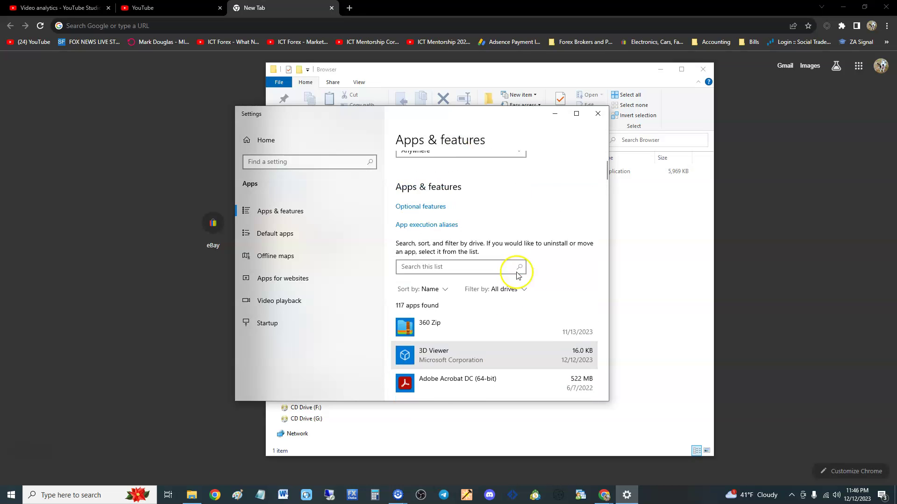
scroll(521, 282, "down", 2)
scroll(484, 294, "down", 4)
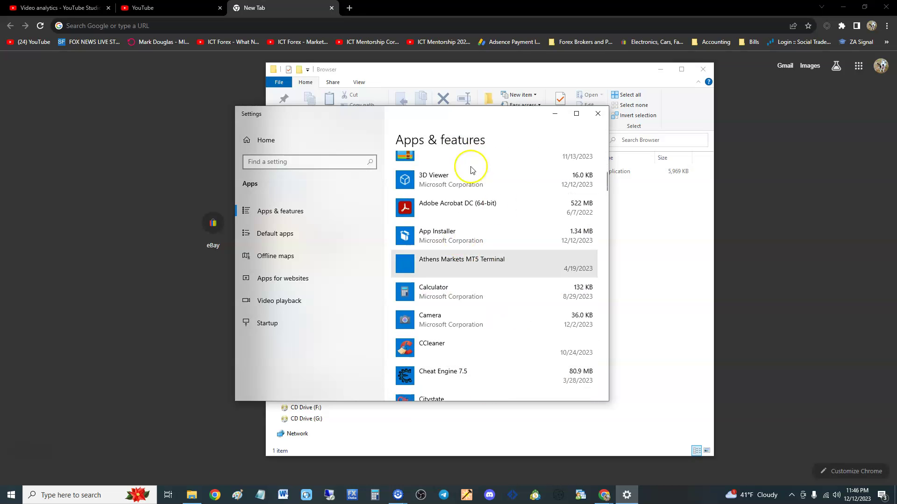
left_click(597, 114)
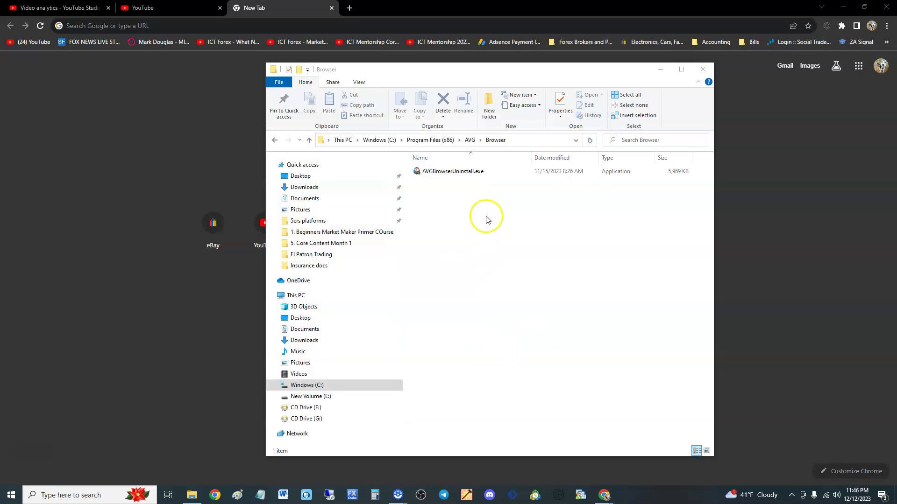
left_click(487, 218)
left_click_drag(482, 70, 456, 92)
left_click_drag(505, 320, 381, 166)
left_click(480, 265)
left_click_drag(457, 93, 467, 85)
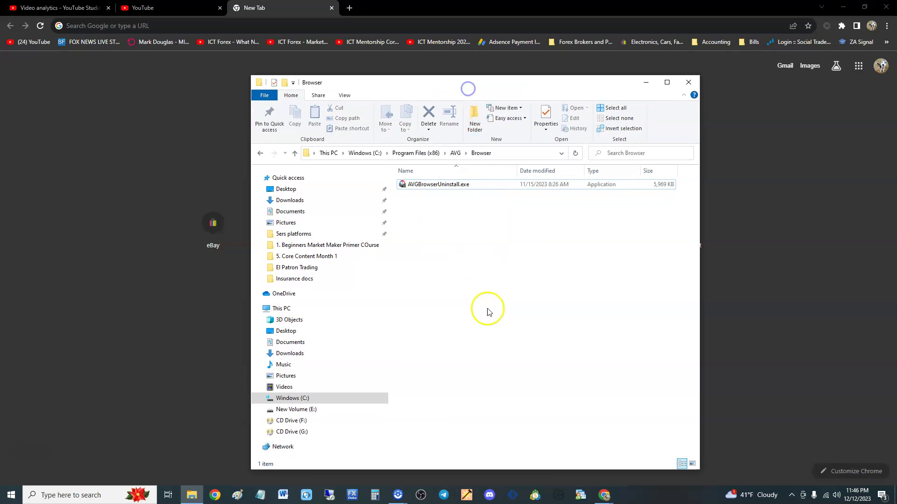
left_click_drag(511, 315, 401, 160)
left_click(456, 228)
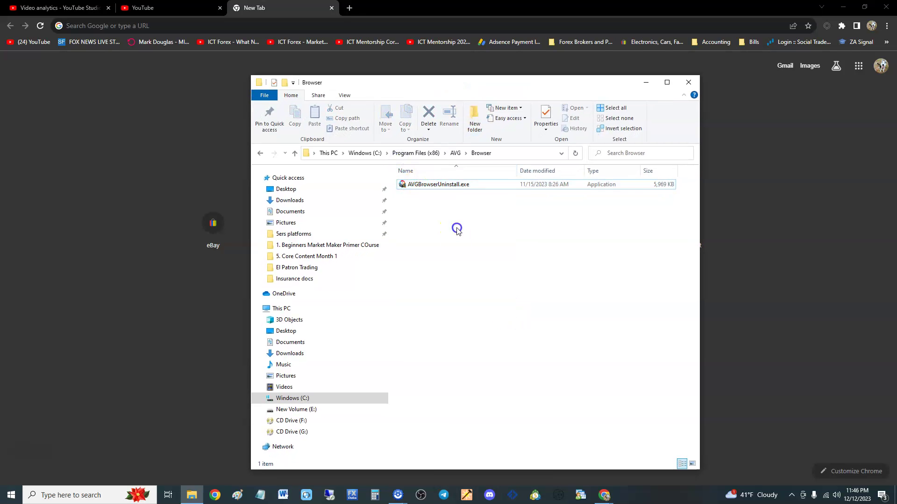
left_click_drag(498, 319, 390, 163)
left_click(495, 258)
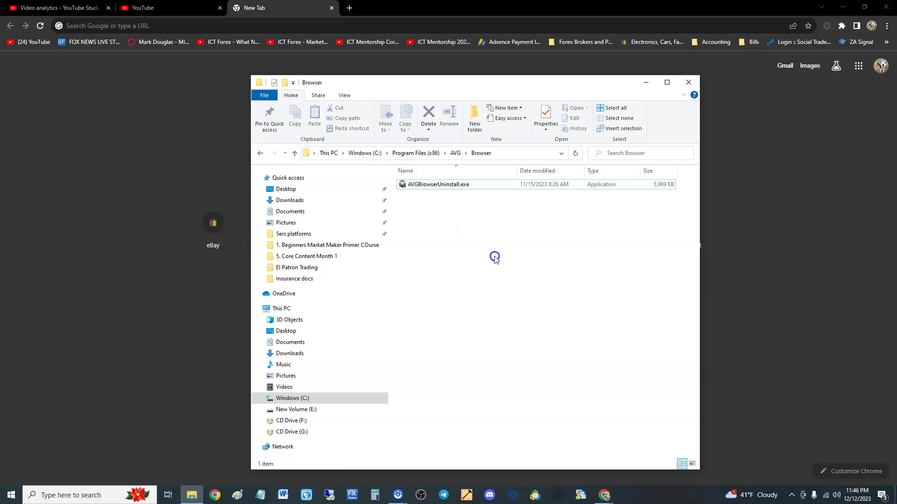